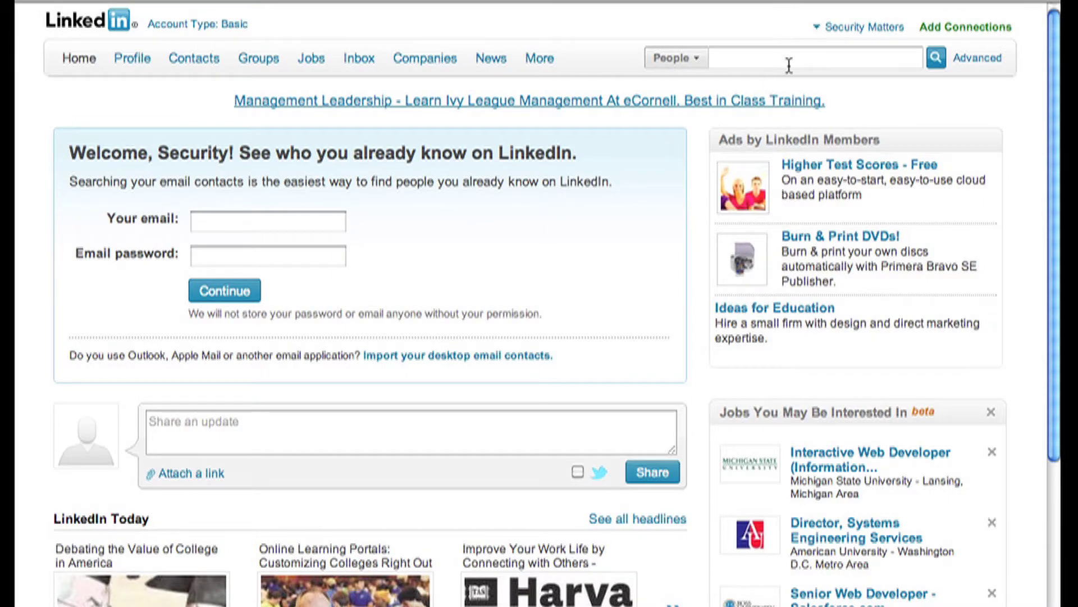
- Go to account Settings from the account menu and reach the activity broadcasts privacy control
left_click(822, 31)
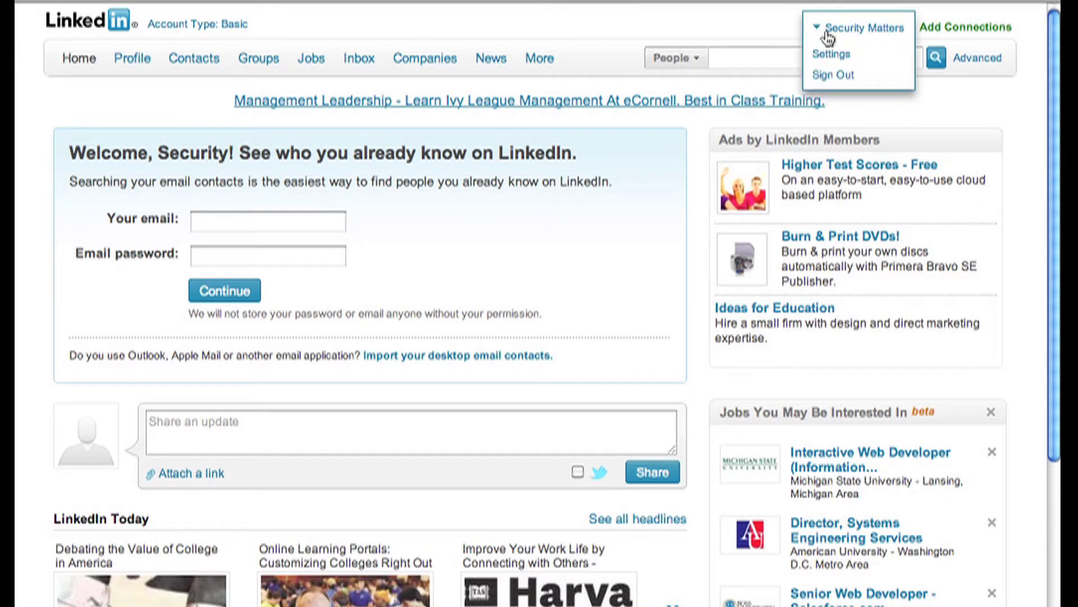
left_click(868, 59)
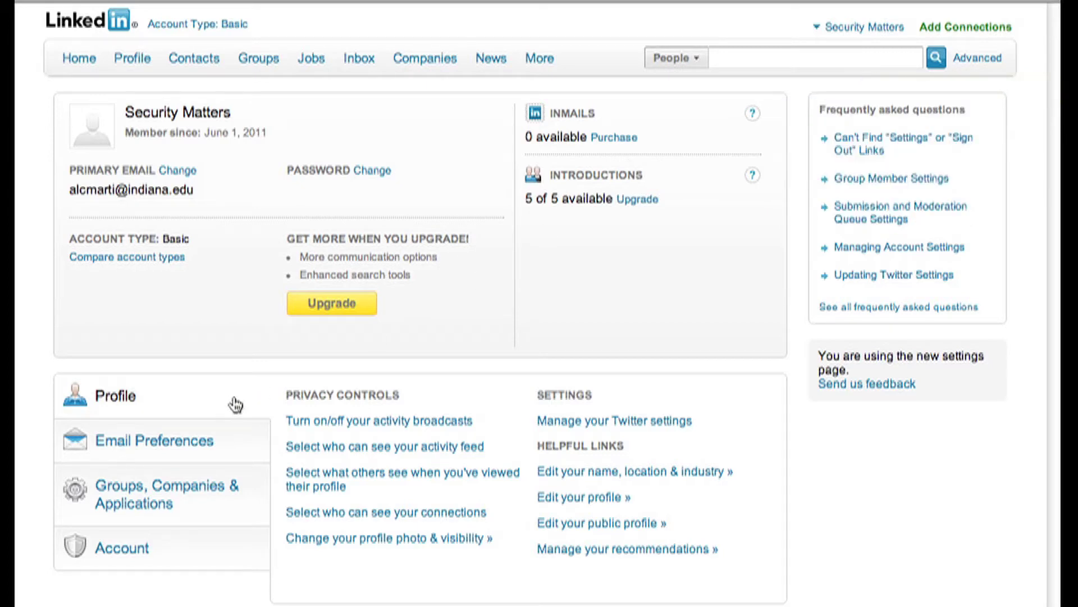
left_click_drag(285, 396, 409, 397)
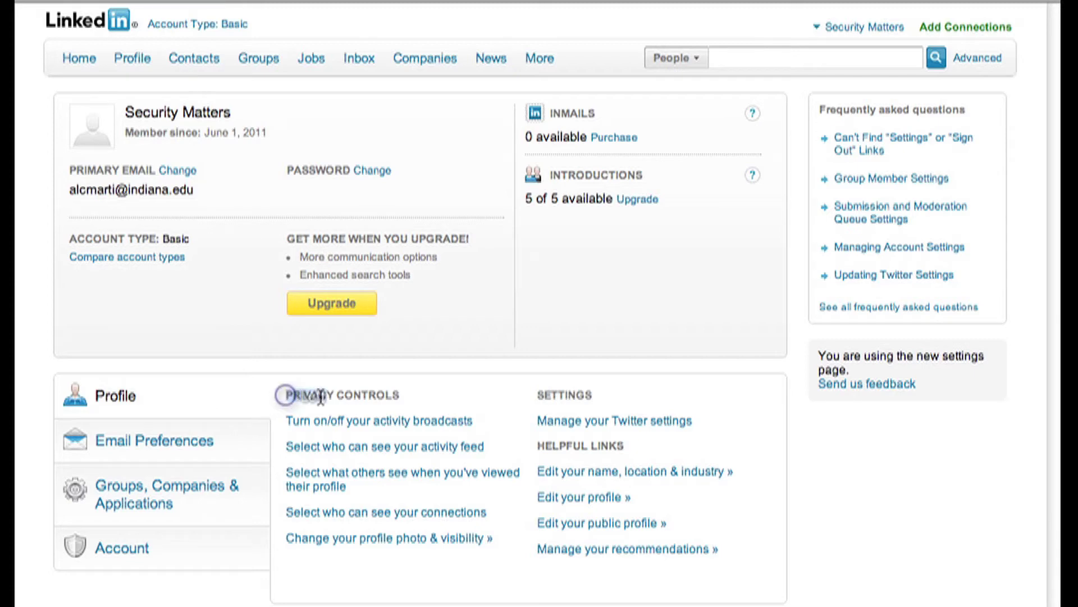
left_click(418, 426)
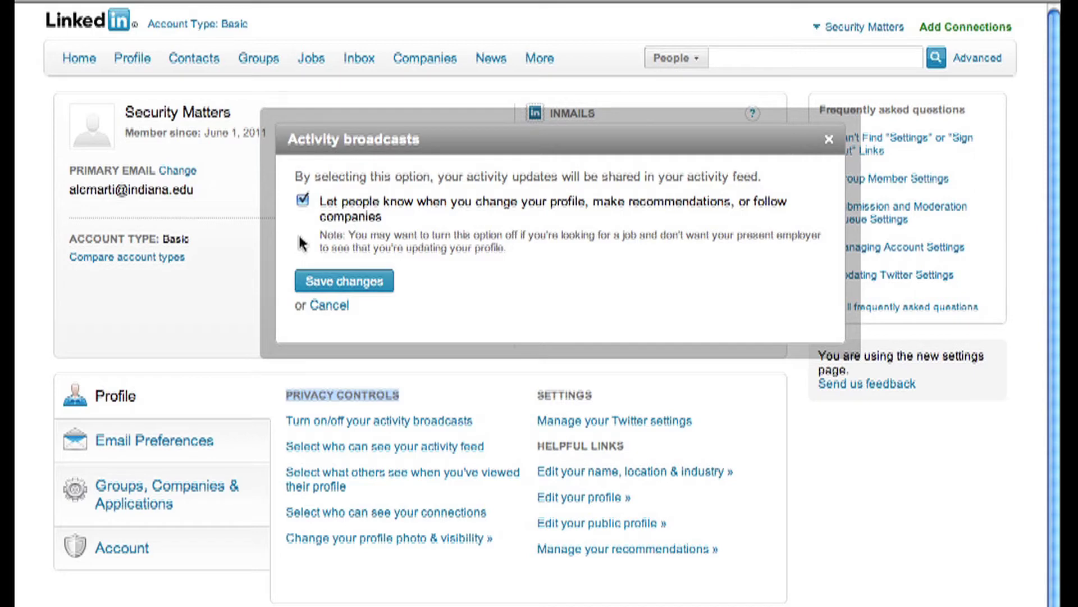
- Uncheck the profile-change activity broadcast option and save the change
left_click(302, 201)
left_click(330, 278)
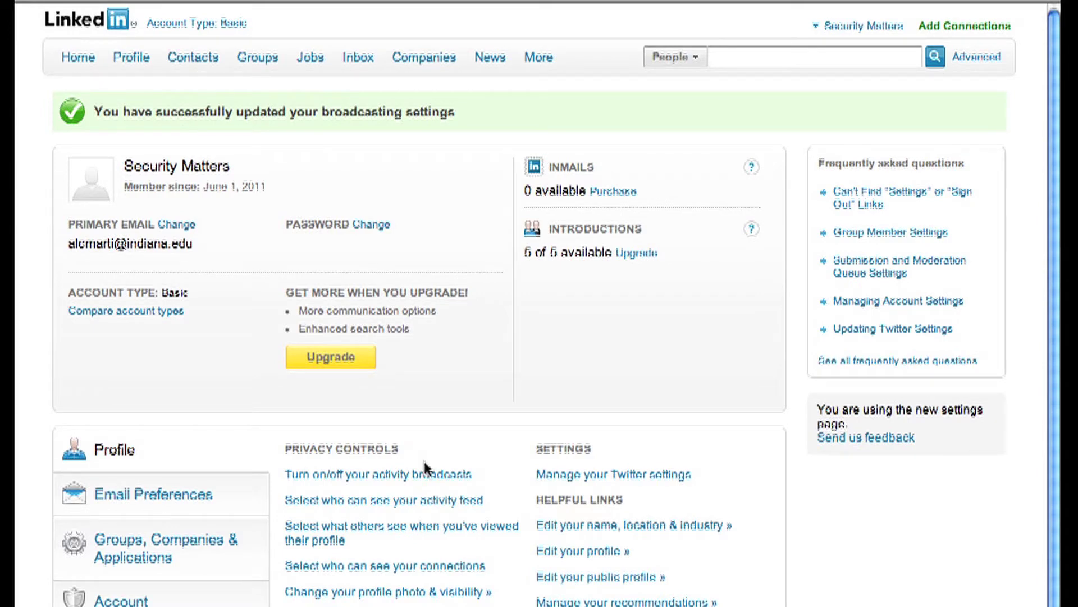
- Set profile-viewing visibility to 'You will be totally anonymous' and save
left_click(424, 536)
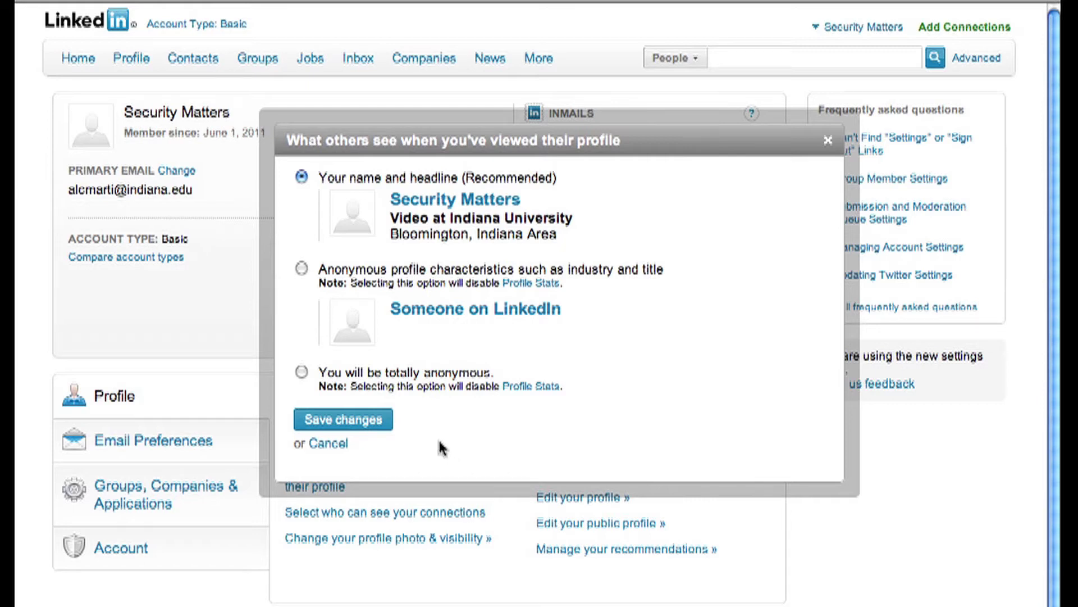
left_click(302, 372)
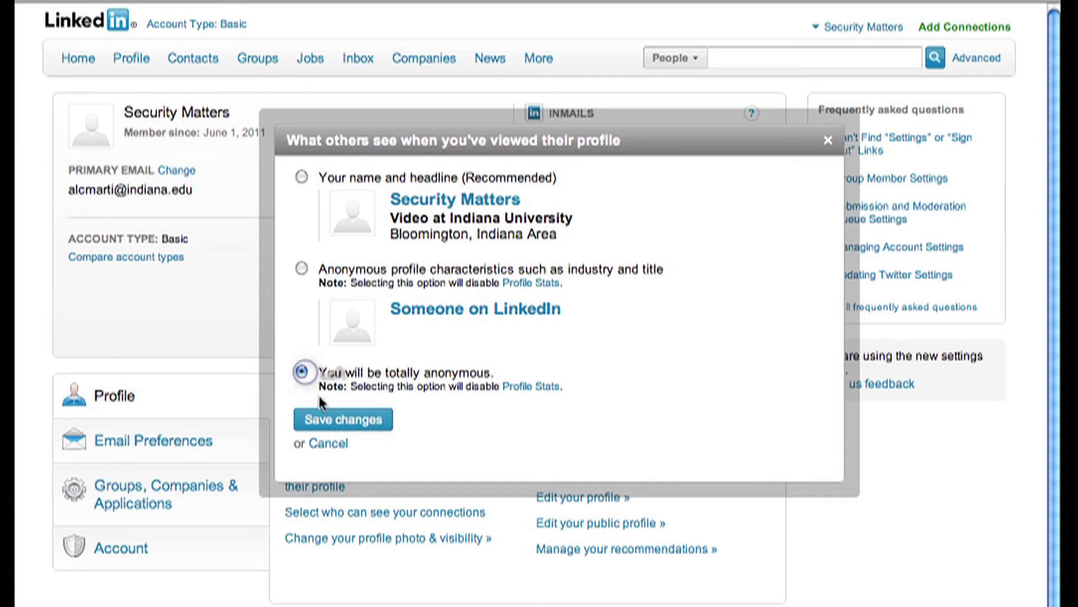
left_click(340, 426)
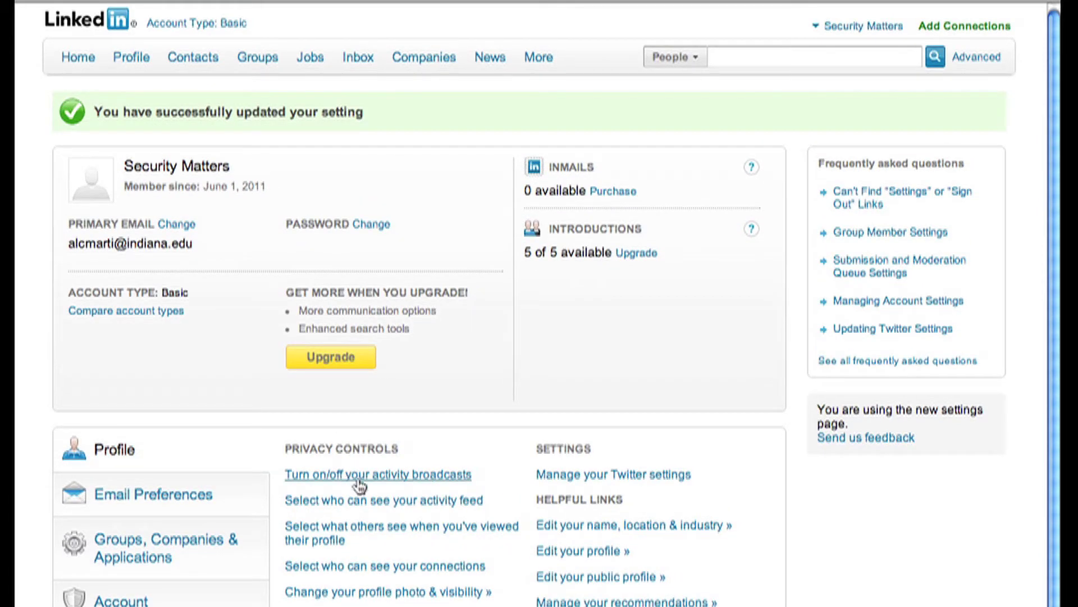
- Set the activity feed audience to 'Your connections' and save
left_click(371, 501)
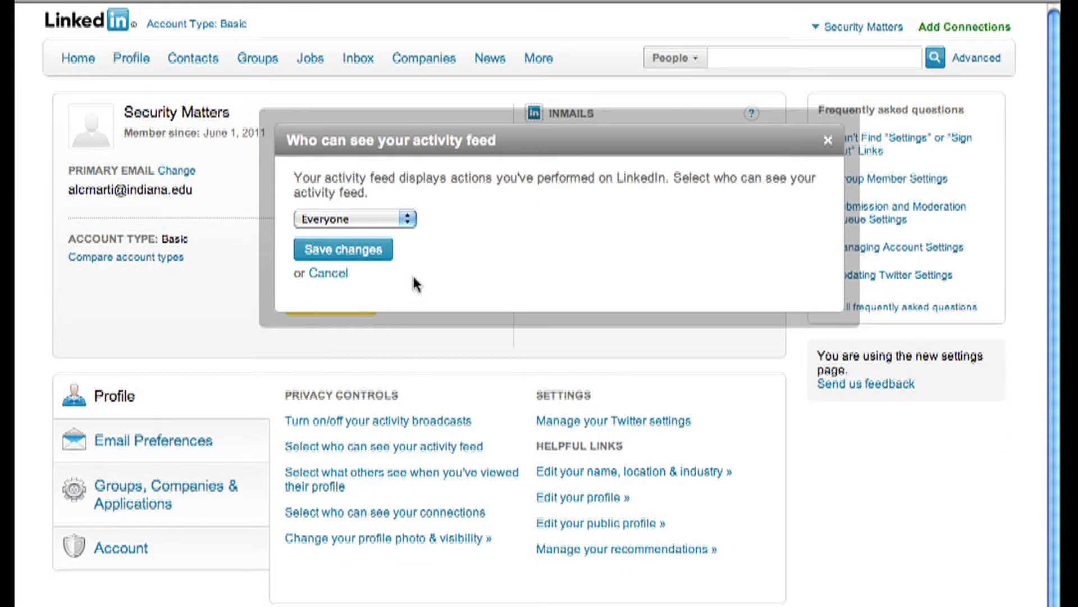
left_click(406, 222)
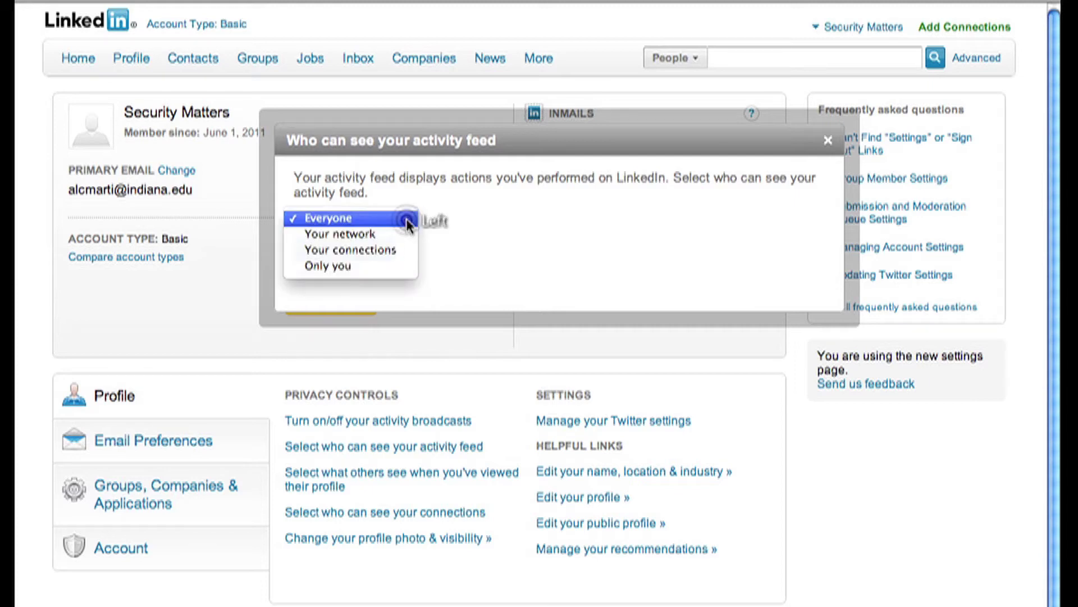
left_click(399, 251)
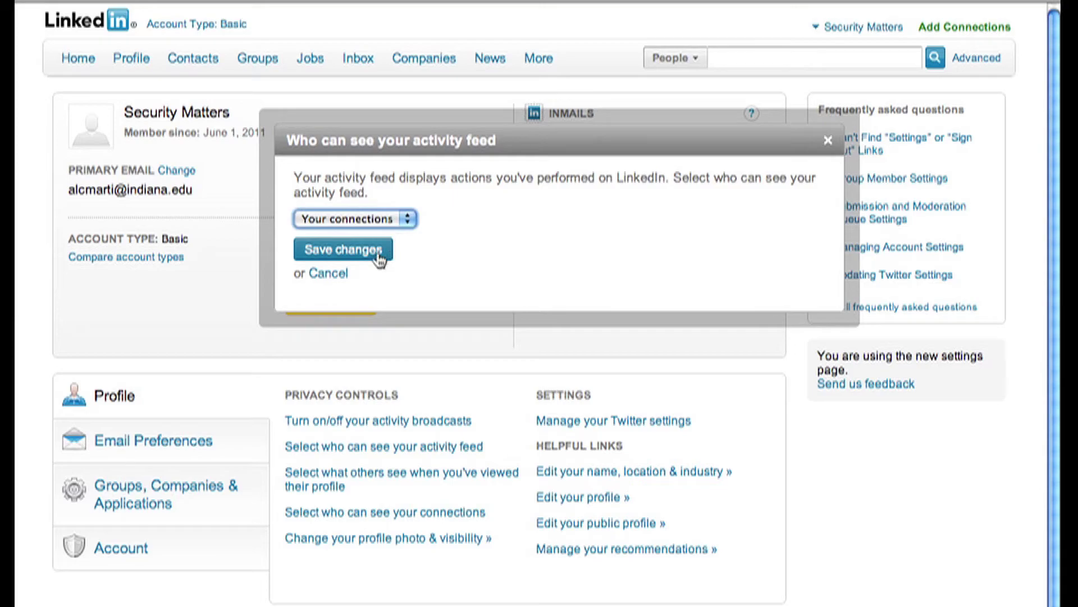
left_click(377, 255)
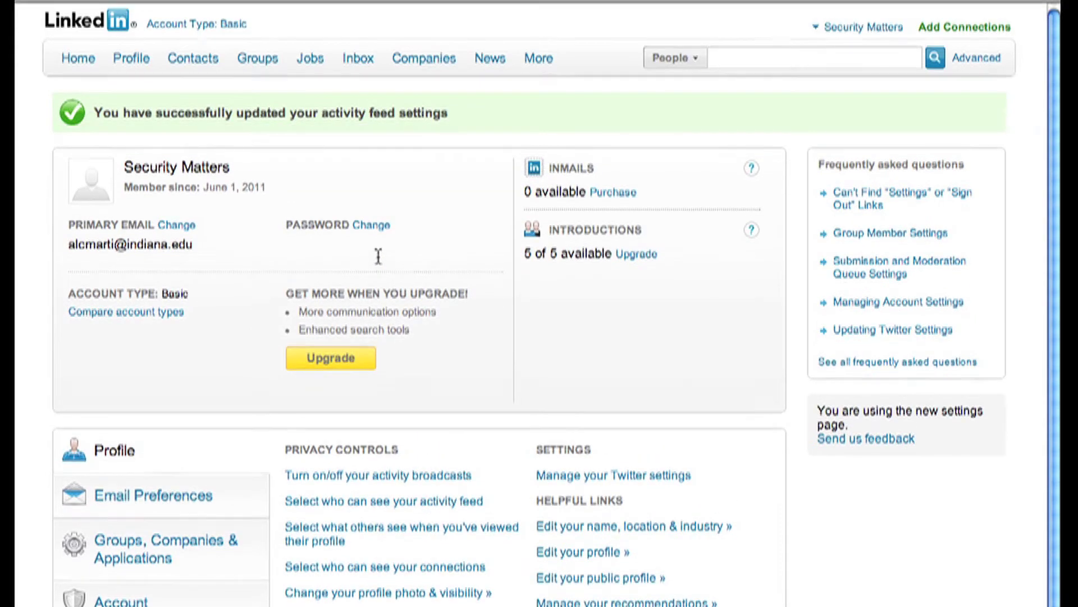
- From Helpful Links, reach 'Edit your public profile' and hide the Headline
left_click_drag(534, 498, 646, 503)
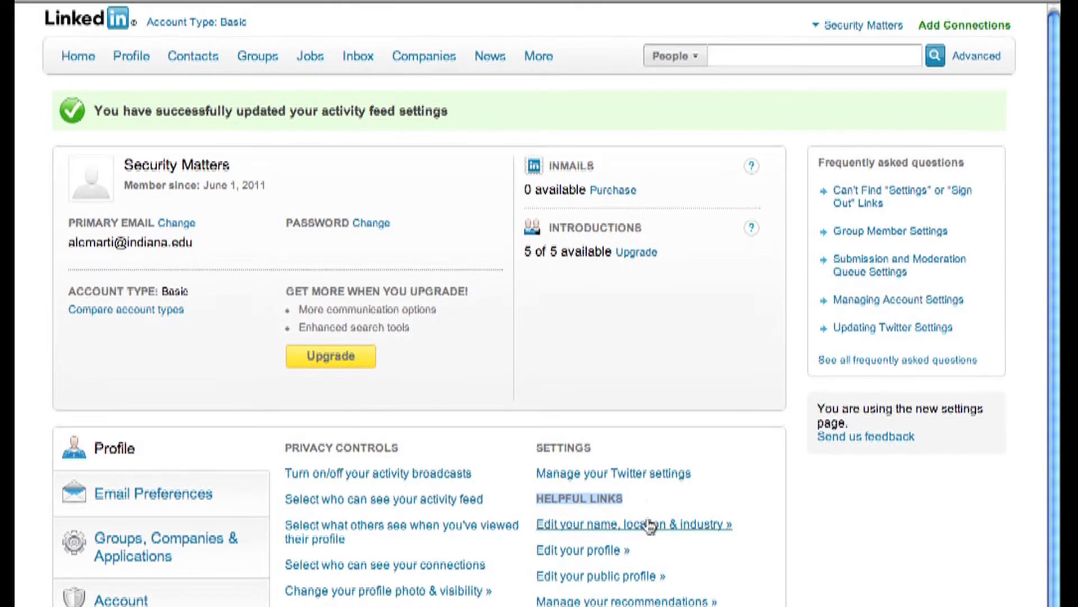
left_click(655, 577)
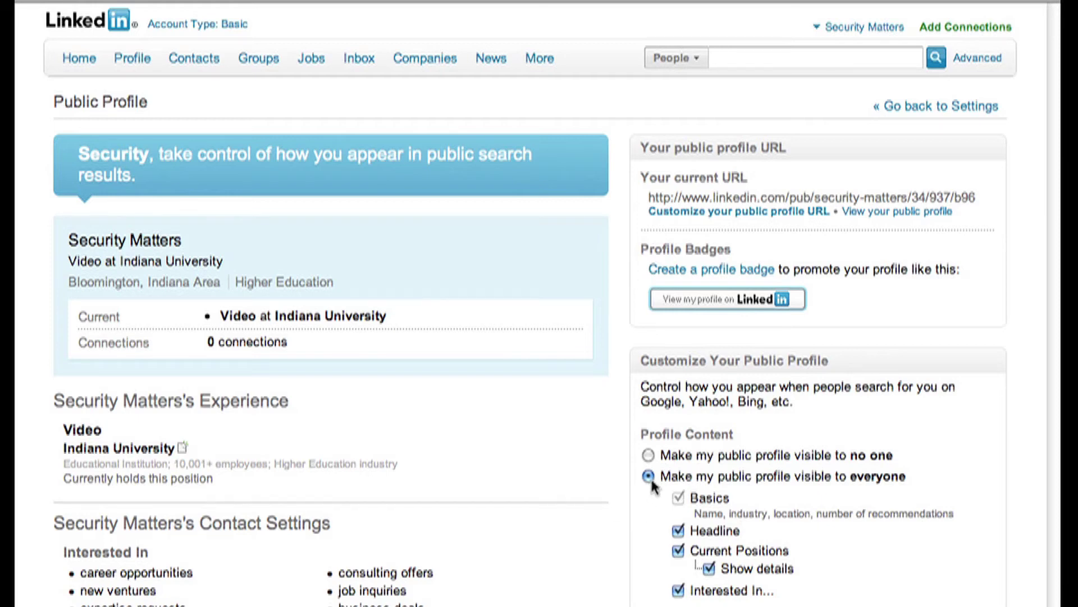
left_click(680, 530)
- Hide Current Positions and Interested In from the public profile
left_click(679, 550)
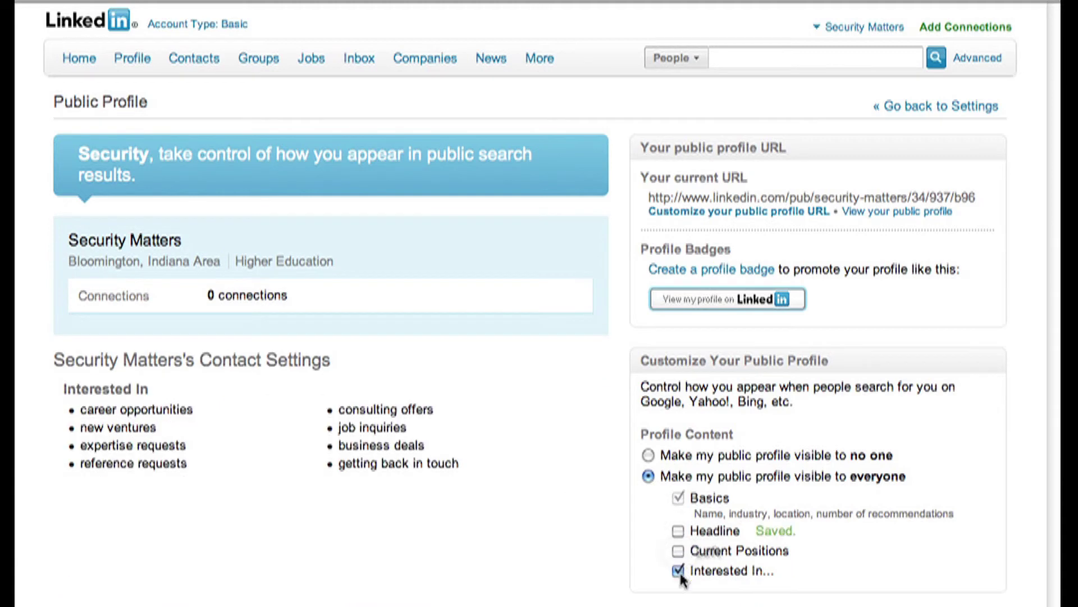
left_click(679, 570)
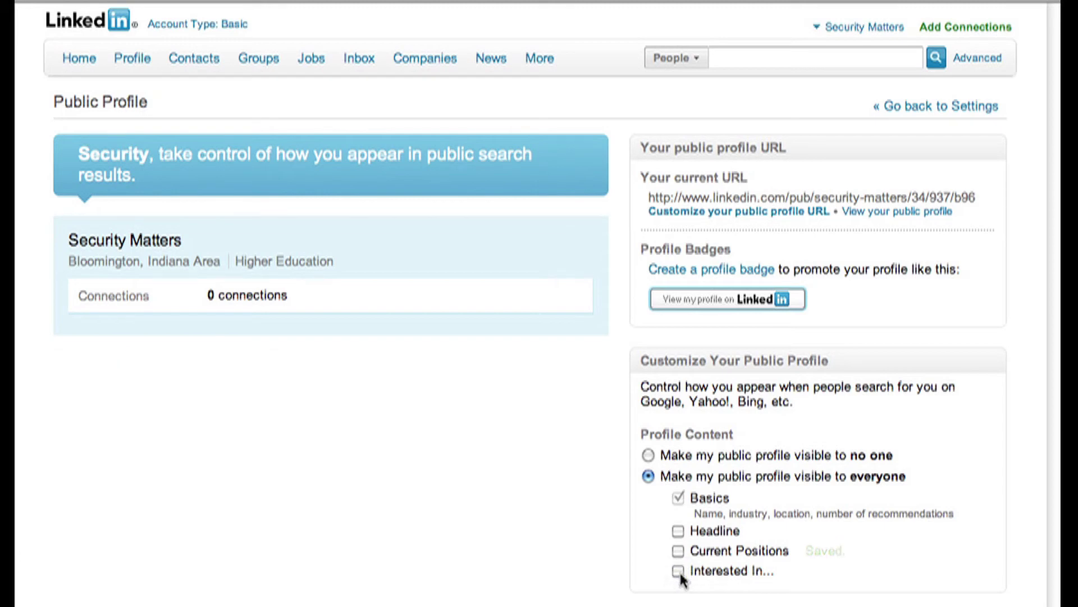